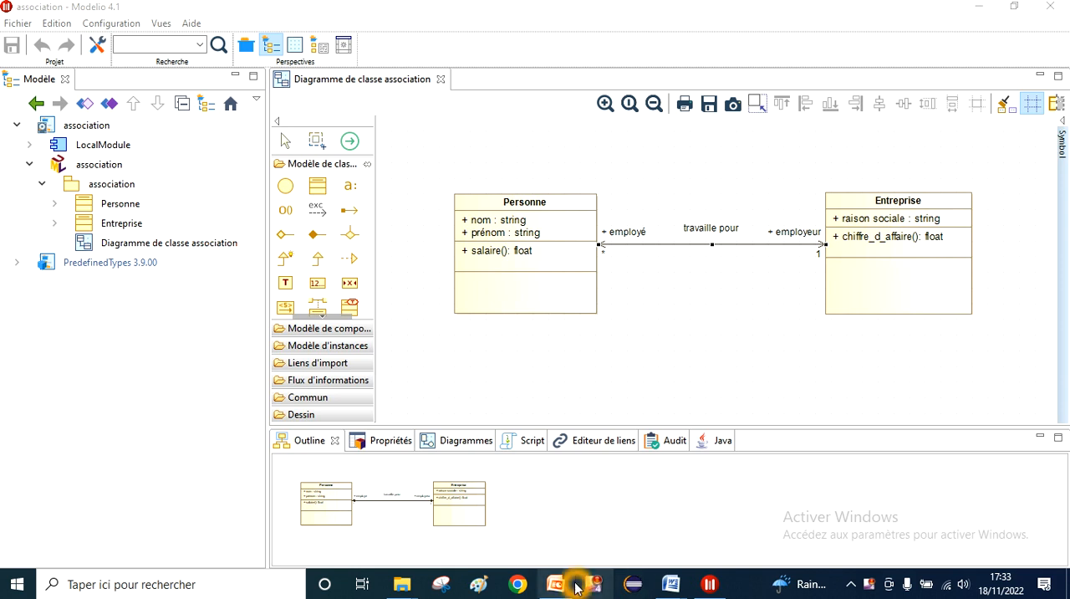
# Step: Switch to PowerPoint to view the slide on association names, and return to Modelio
pyautogui.click(555, 585)
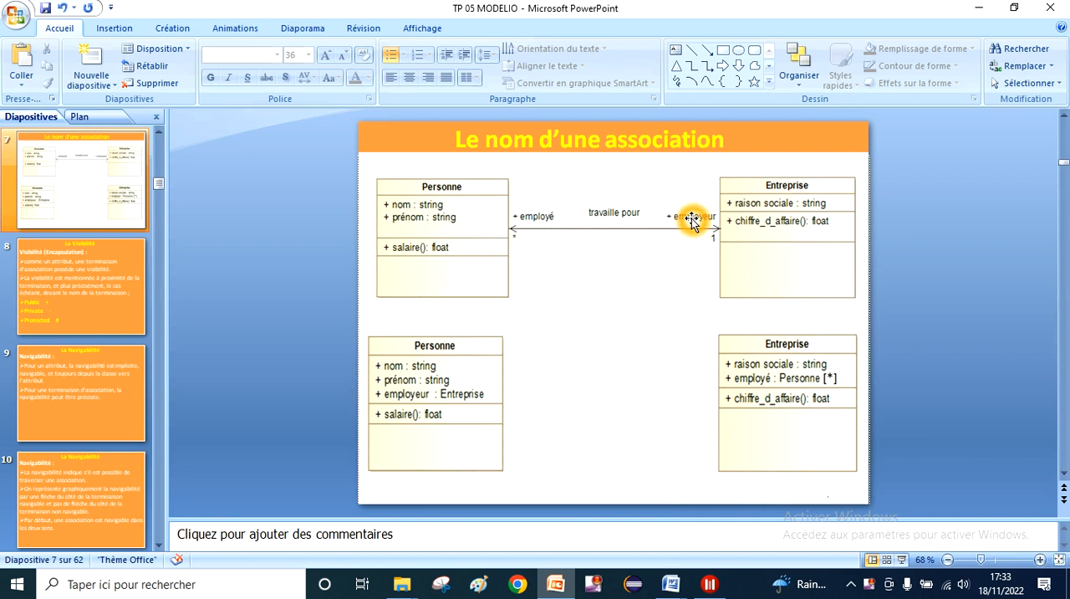
pyautogui.click(709, 584)
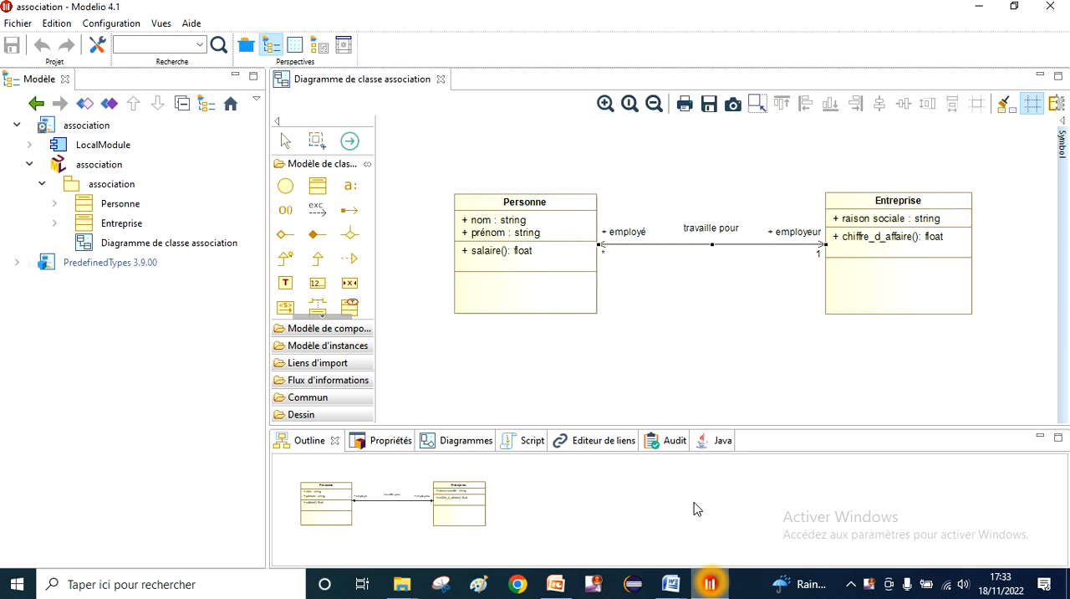
# Step: Open the properties of the "travaille pour" association and examine the name, role and target of its two ends
pyautogui.doubleClick(682, 245)
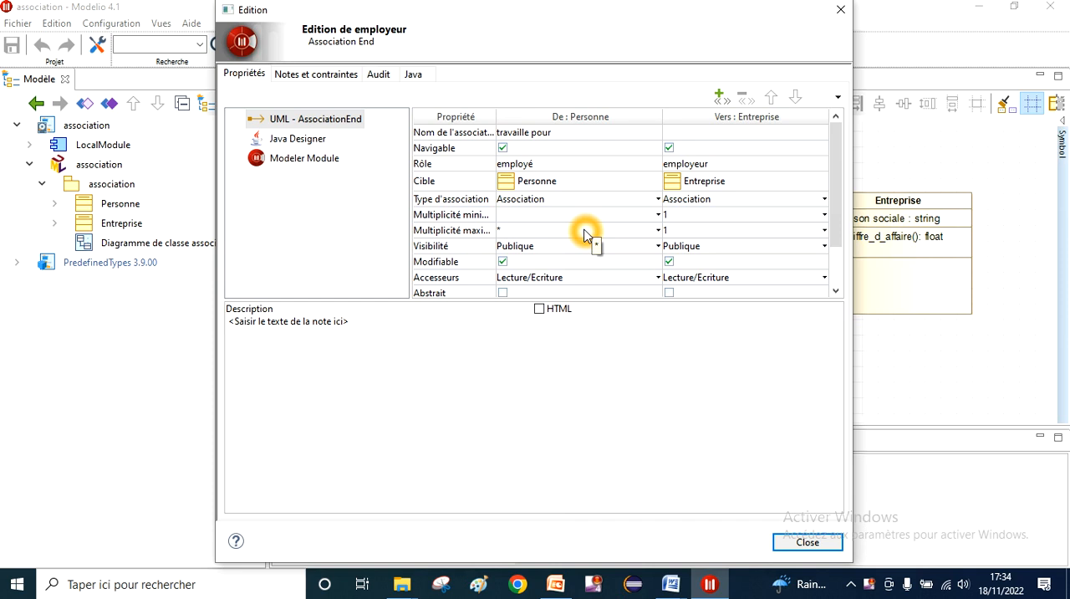
pyautogui.click(476, 135)
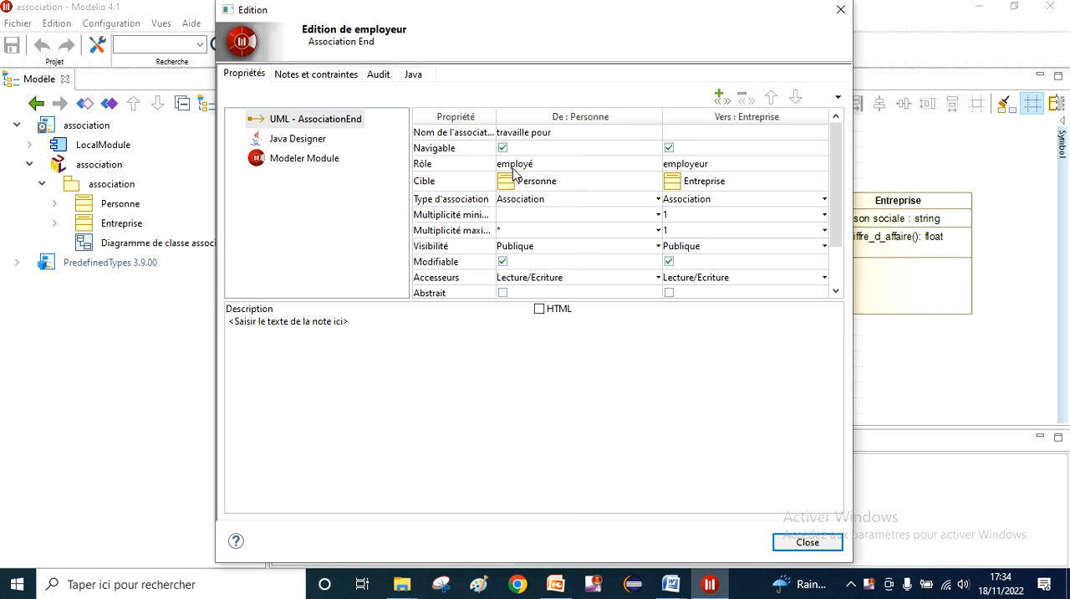
pyautogui.click(748, 117)
pyautogui.click(700, 165)
pyautogui.click(762, 119)
pyautogui.click(761, 123)
pyautogui.click(702, 167)
pyautogui.click(484, 177)
pyautogui.click(459, 175)
pyautogui.click(471, 162)
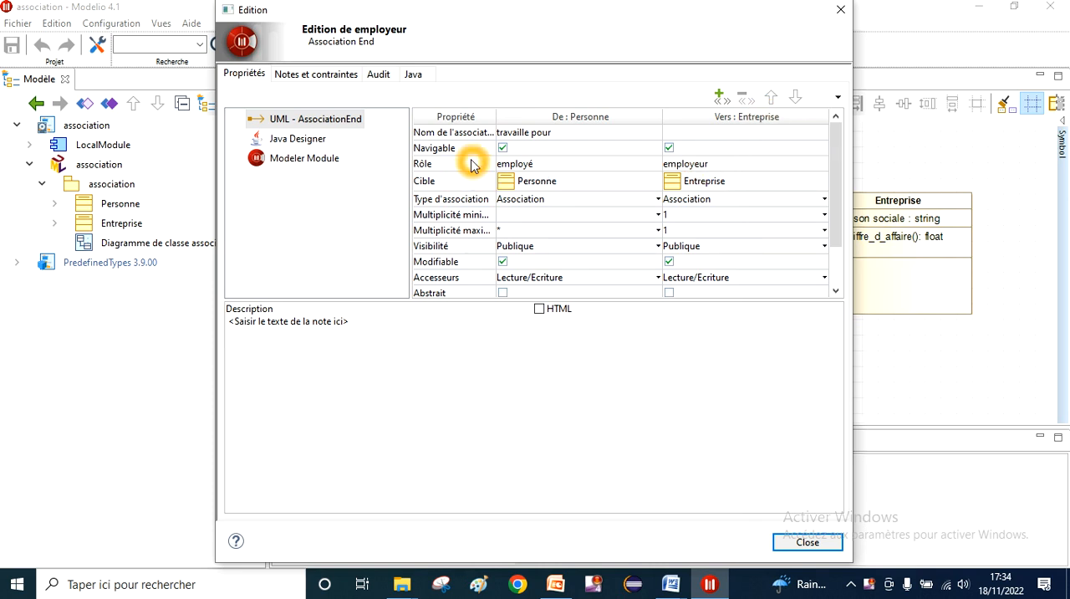
pyautogui.click(506, 159)
pyautogui.click(459, 182)
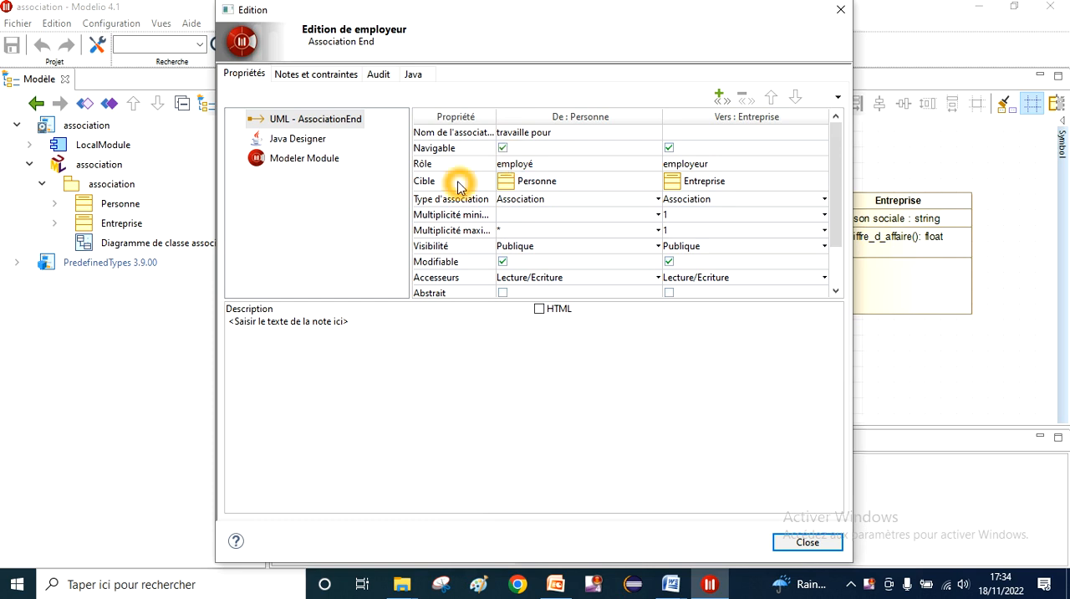
pyautogui.click(548, 184)
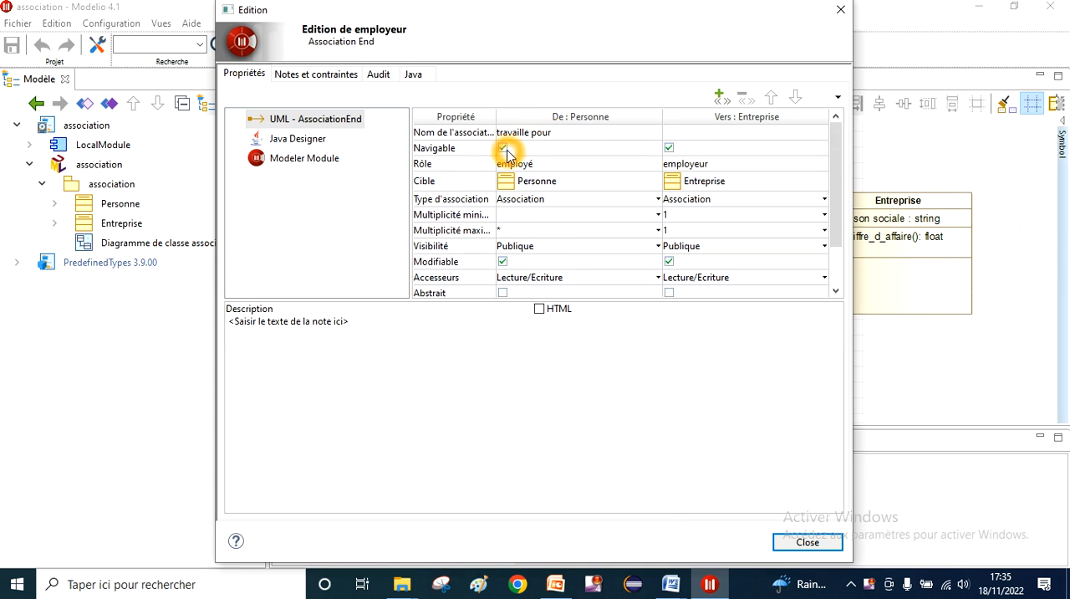
# Step: Make the Personne end of the "travaille pour" association non-navigable and close its properties
pyautogui.click(692, 150)
pyautogui.click(503, 150)
pyautogui.click(503, 149)
pyautogui.click(503, 149)
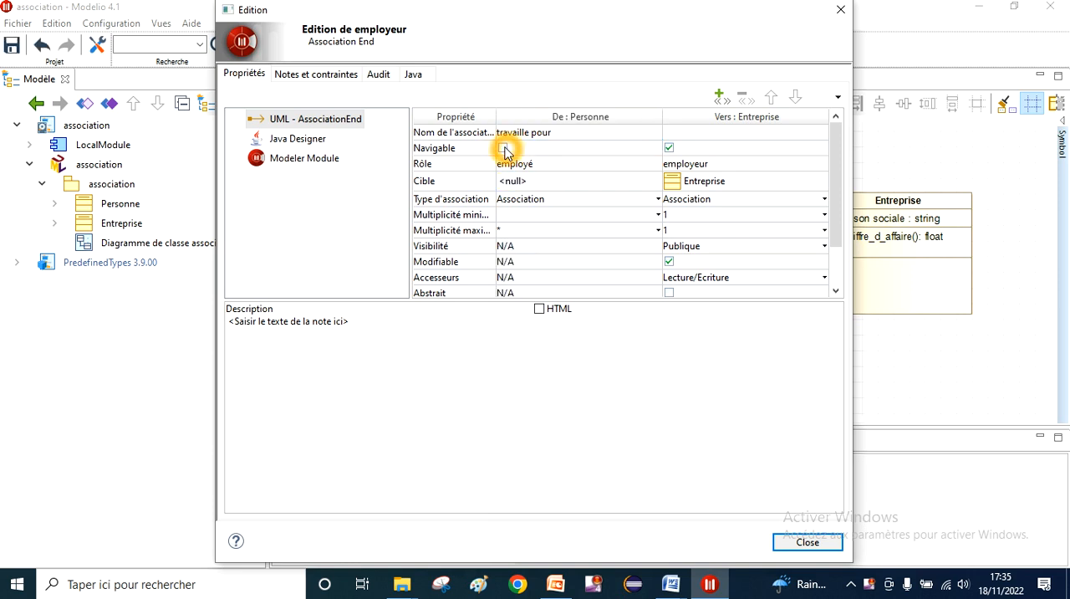
pyautogui.click(531, 181)
pyautogui.click(528, 184)
pyautogui.click(597, 132)
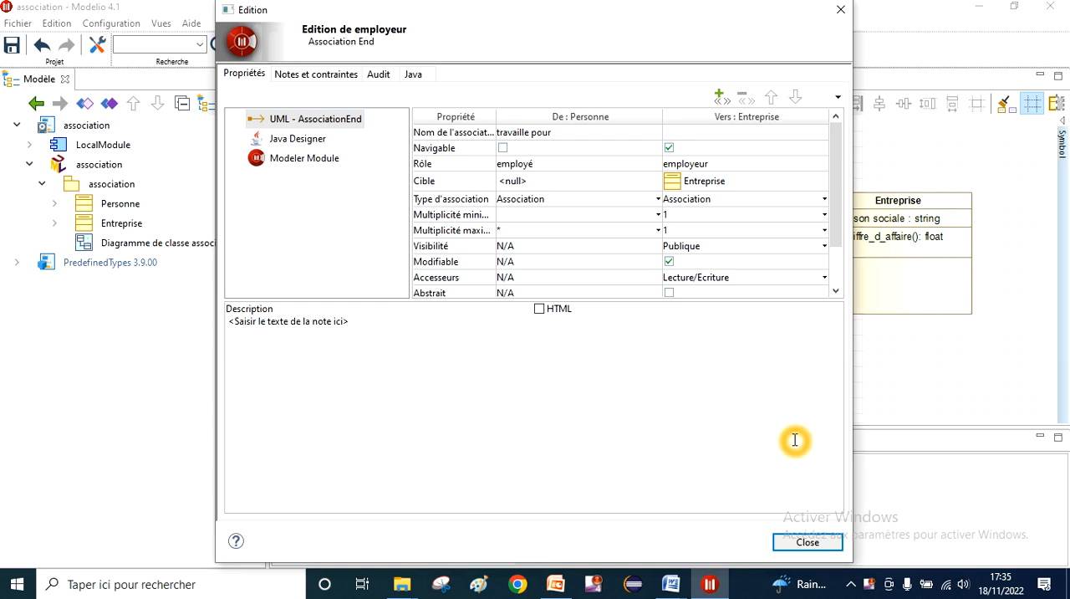
pyautogui.click(807, 544)
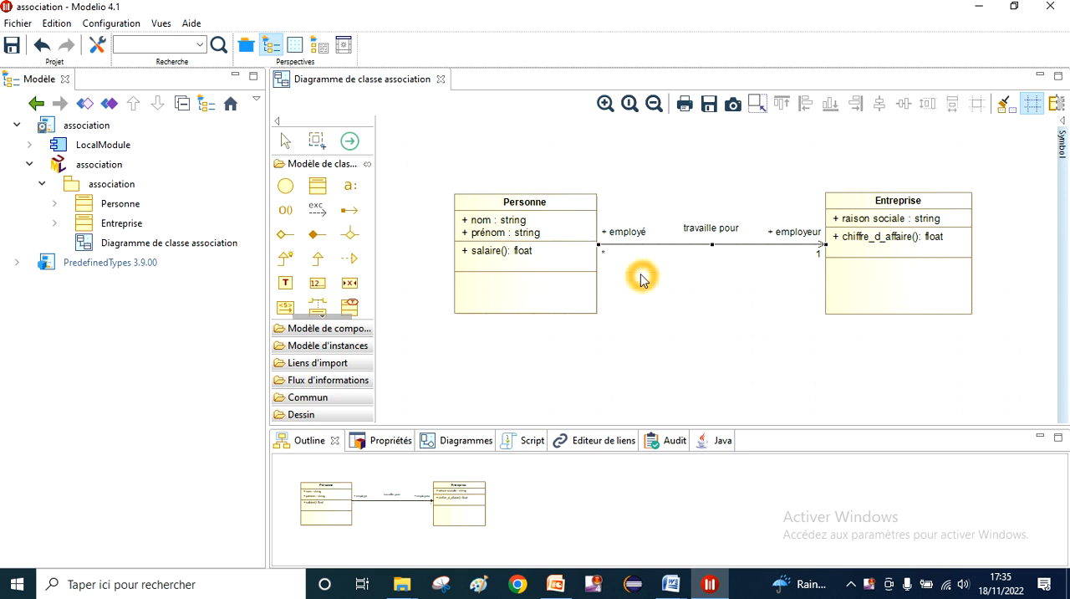
# Step: Examine the Personne and Entreprise classes and the direction of the association arrow between them in the diagram
pyautogui.click(561, 264)
pyautogui.click(690, 328)
pyautogui.click(563, 266)
pyautogui.click(559, 257)
pyautogui.click(882, 170)
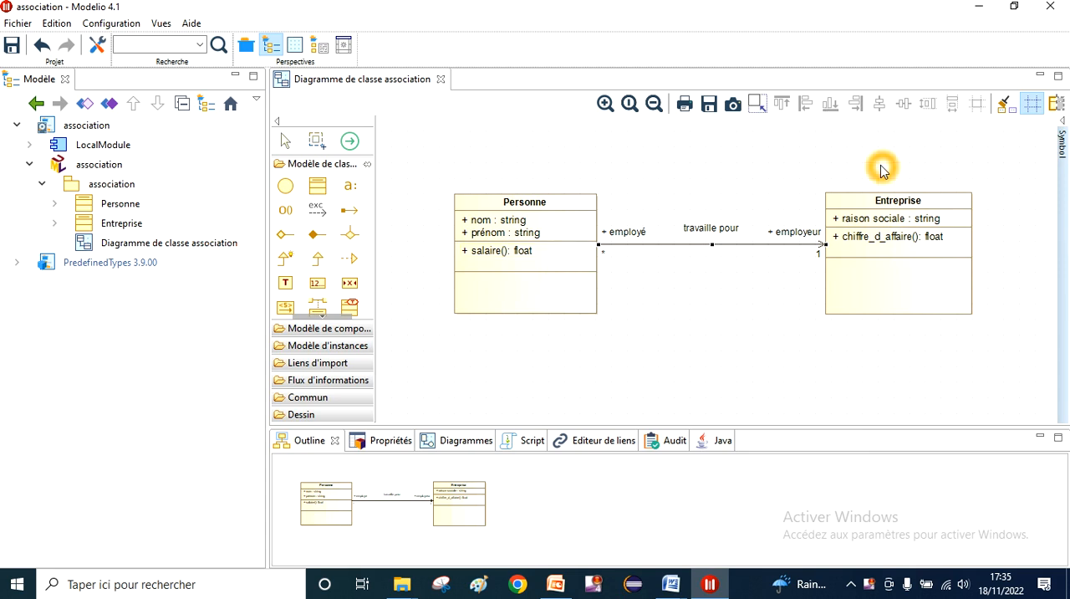
pyautogui.click(884, 217)
pyautogui.click(888, 224)
pyautogui.click(888, 224)
pyautogui.click(893, 235)
pyautogui.click(604, 198)
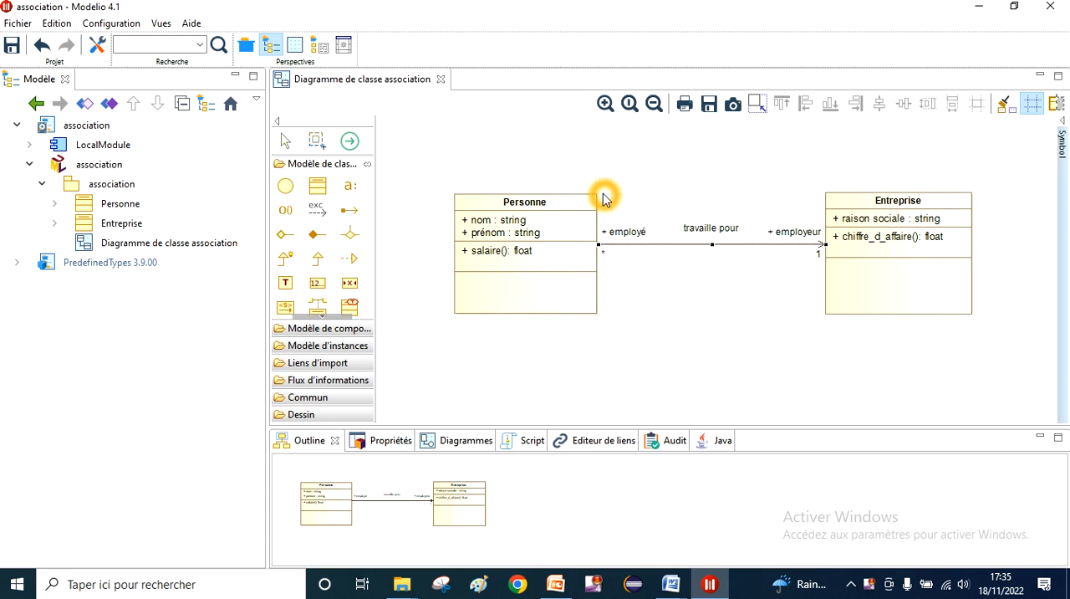
# Step: Reopen the "travaille pour" association's properties and make its Personne end navigable again
pyautogui.click(660, 245)
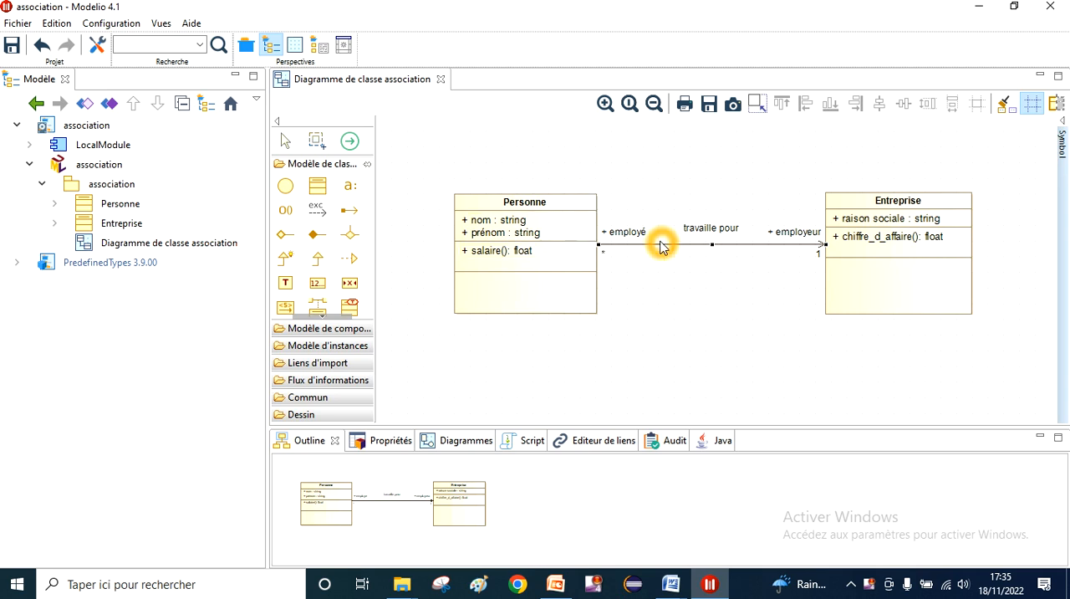
pyautogui.doubleClick(661, 245)
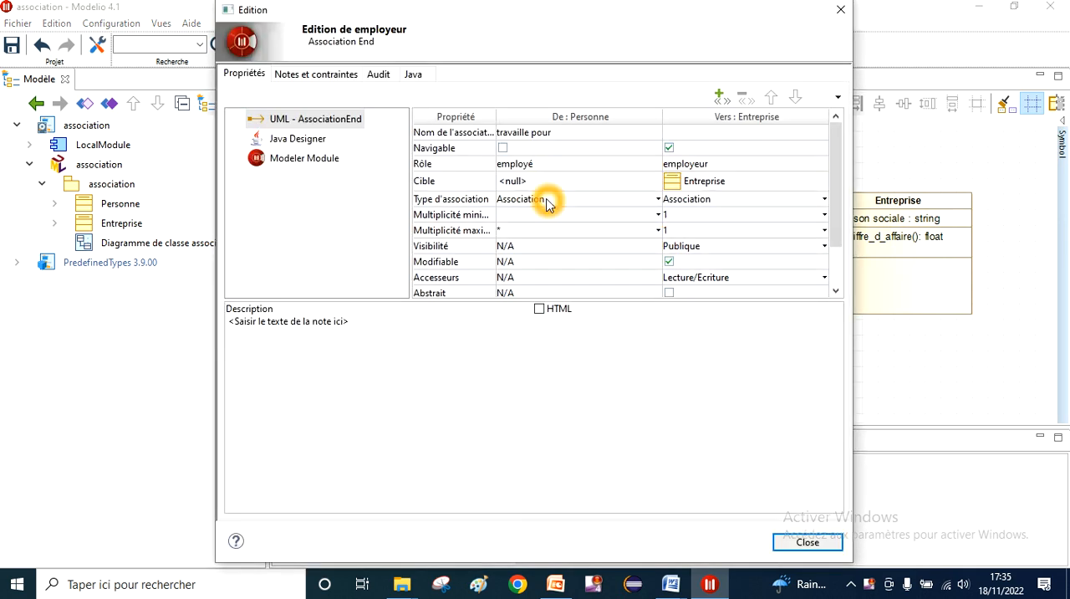
pyautogui.click(506, 305)
pyautogui.click(545, 151)
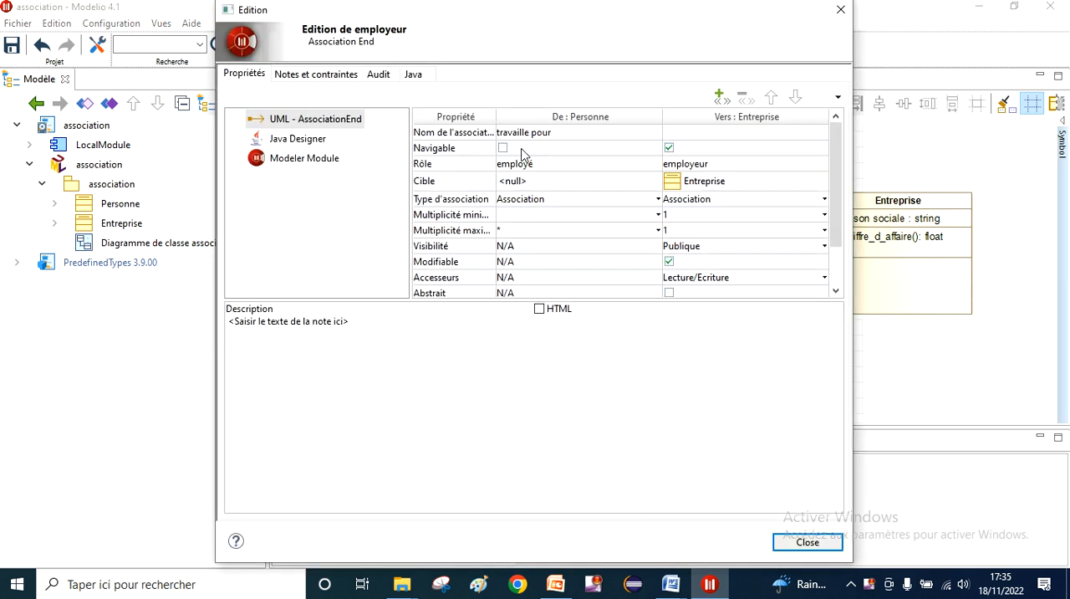
pyautogui.click(503, 148)
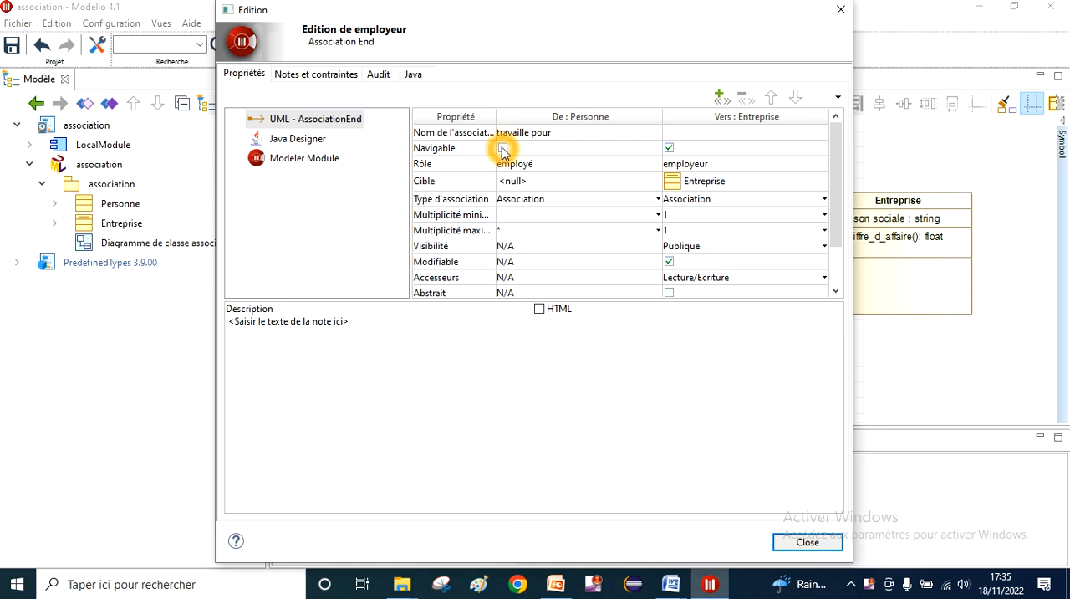
pyautogui.click(530, 188)
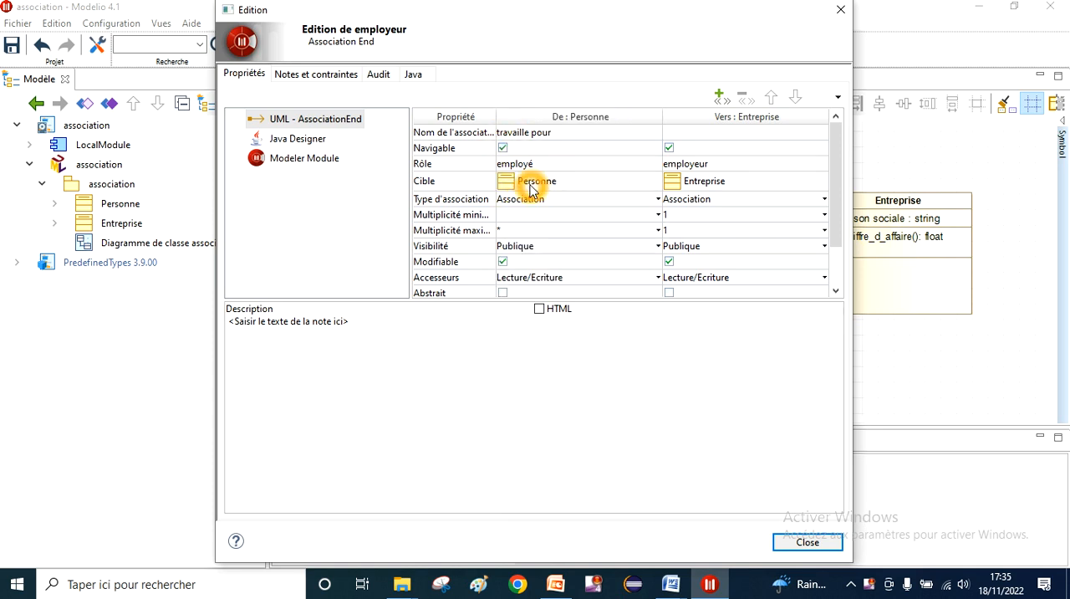
# Step: View the association types available for the Personne end, keep Association, and close the properties
pyautogui.click(592, 121)
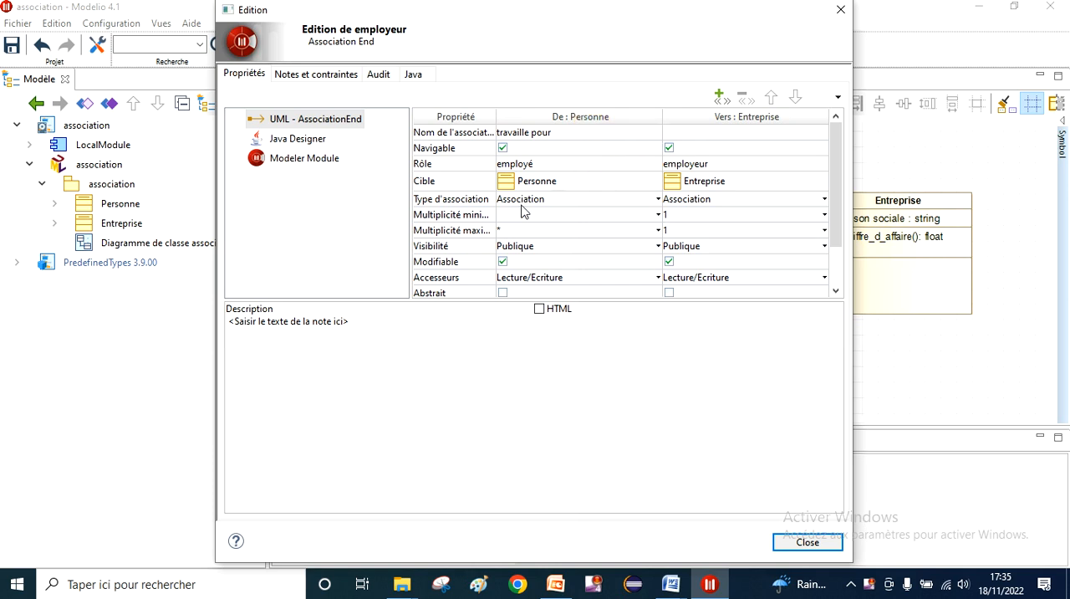
pyautogui.click(659, 199)
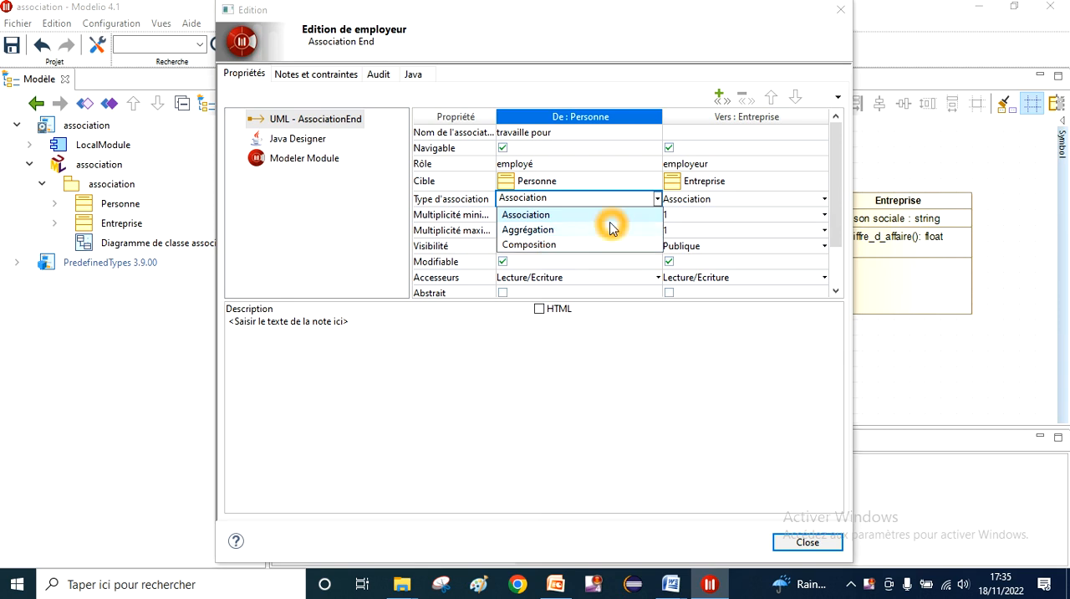
pyautogui.click(612, 394)
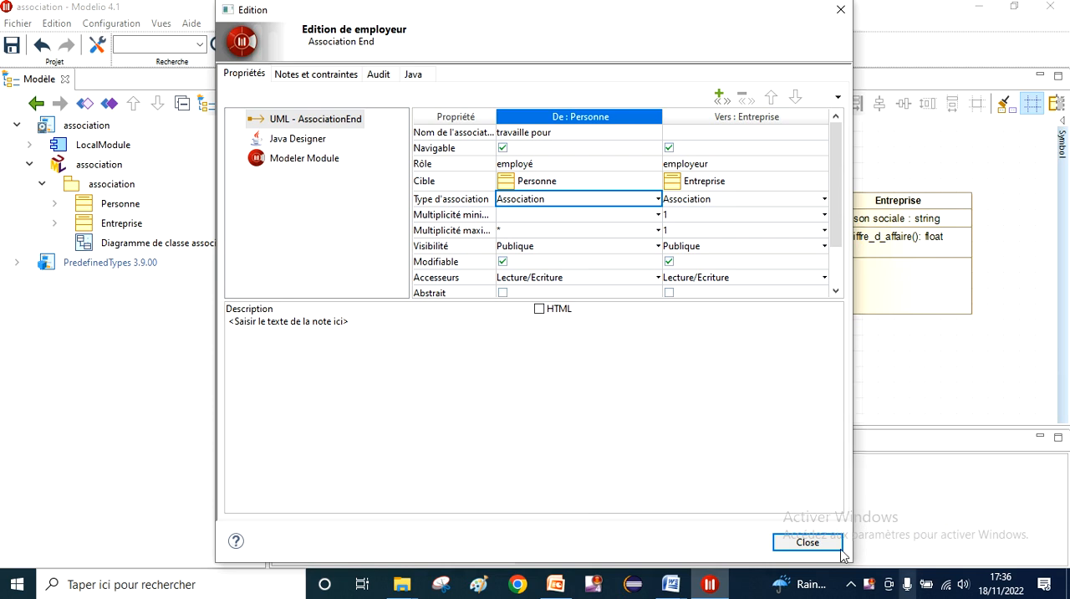
pyautogui.click(807, 542)
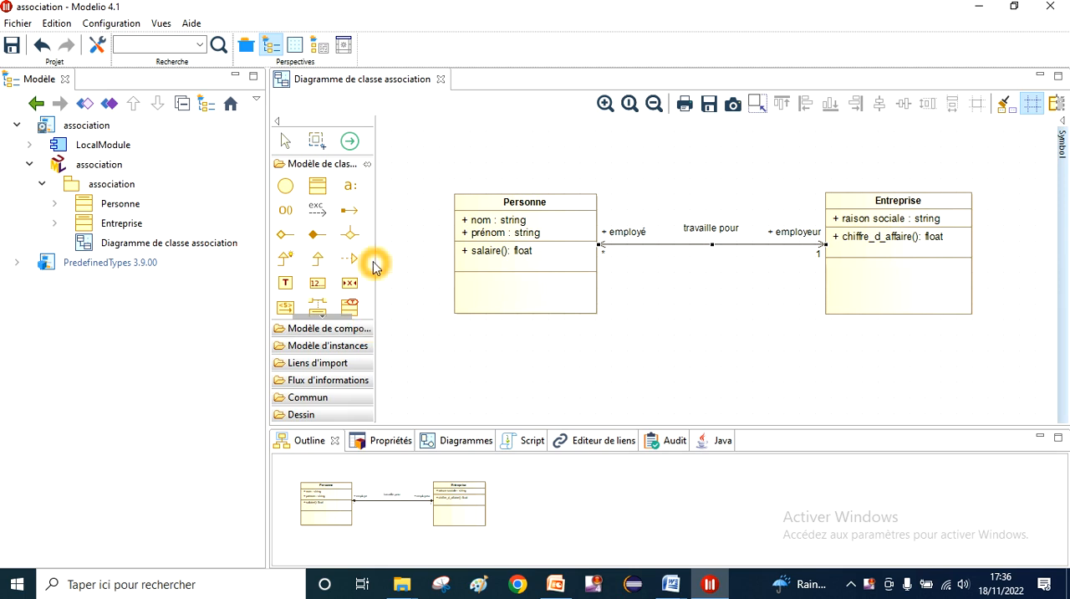
# Step: Reopen the "travaille pour" association's properties and review the type options for the Personne end, keeping Association
pyautogui.click(323, 242)
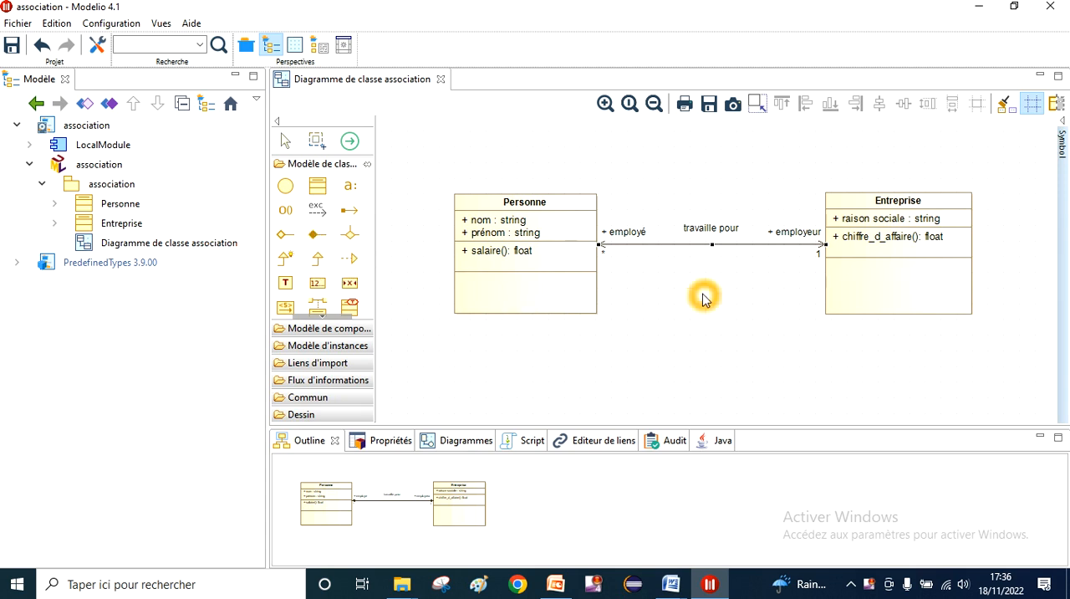
pyautogui.click(683, 241)
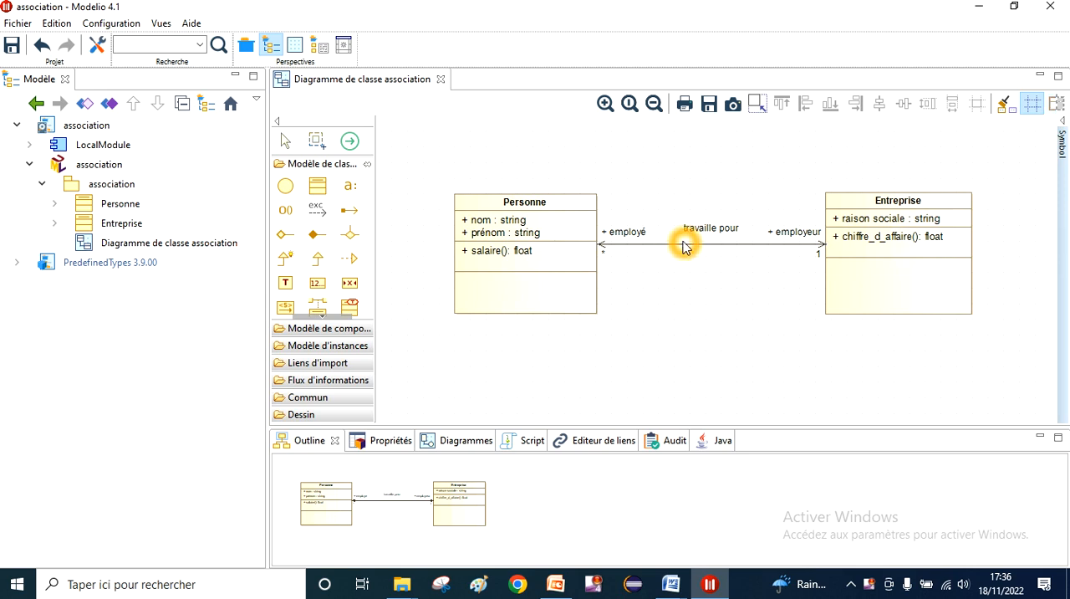
pyautogui.click(686, 245)
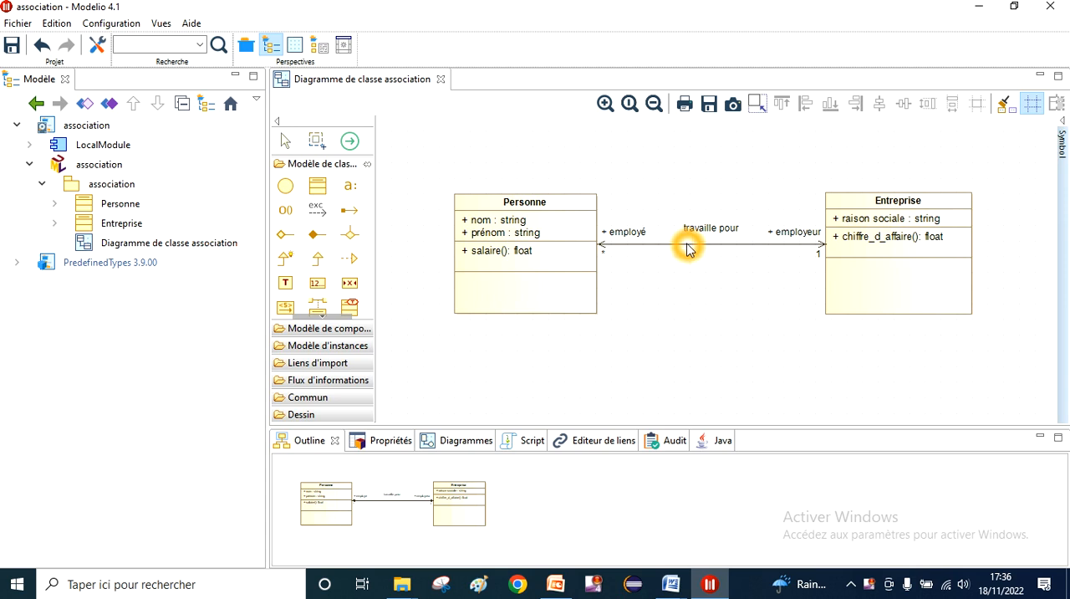
pyautogui.click(686, 244)
pyautogui.doubleClick(687, 245)
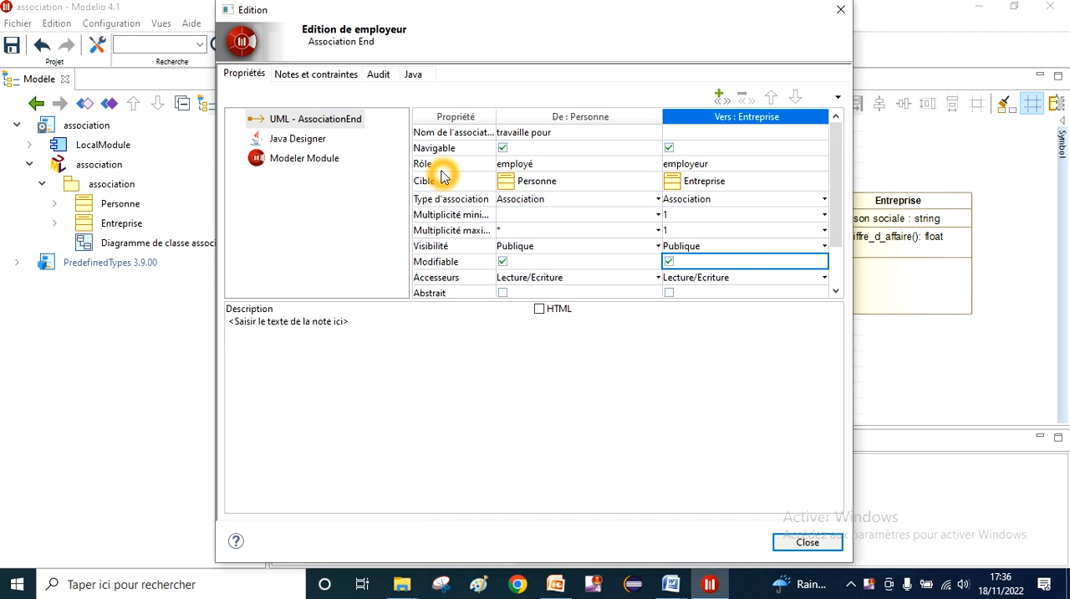
pyautogui.click(450, 186)
pyautogui.click(469, 201)
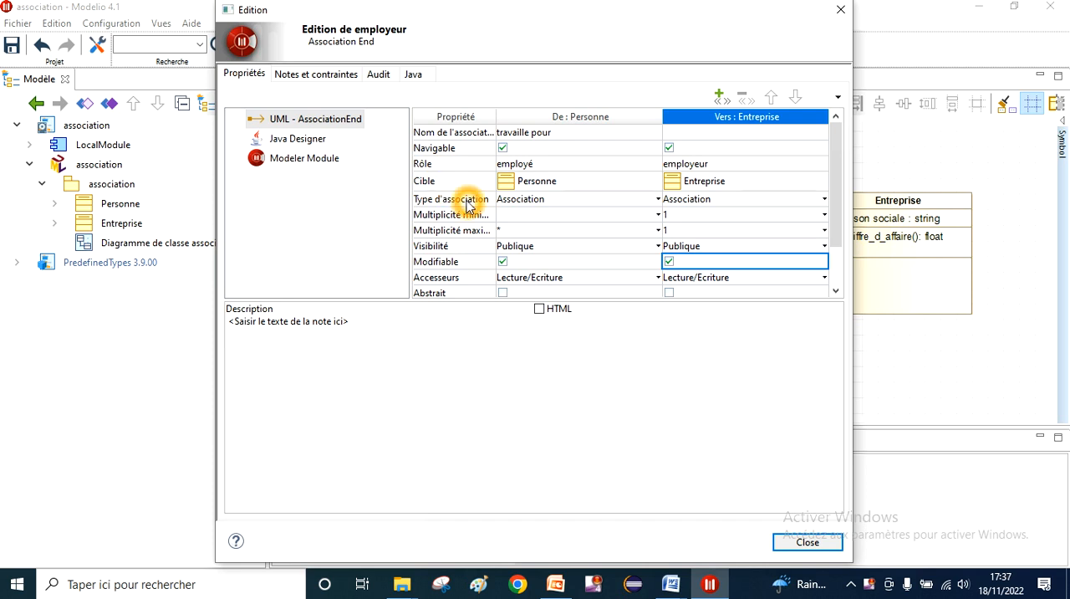
pyautogui.click(659, 200)
pyautogui.click(580, 232)
pyautogui.click(574, 242)
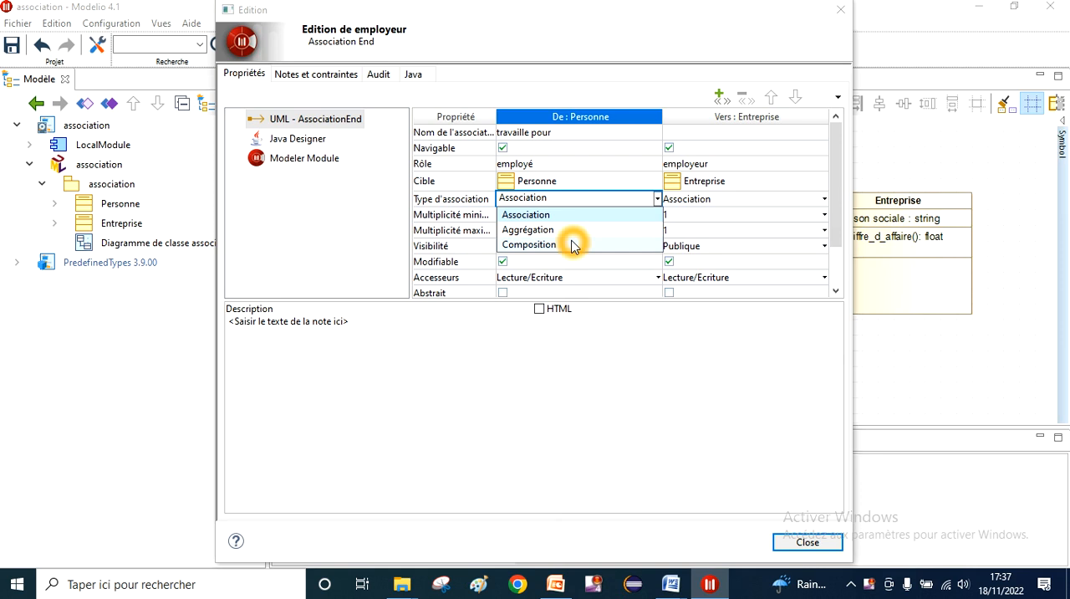
pyautogui.click(678, 420)
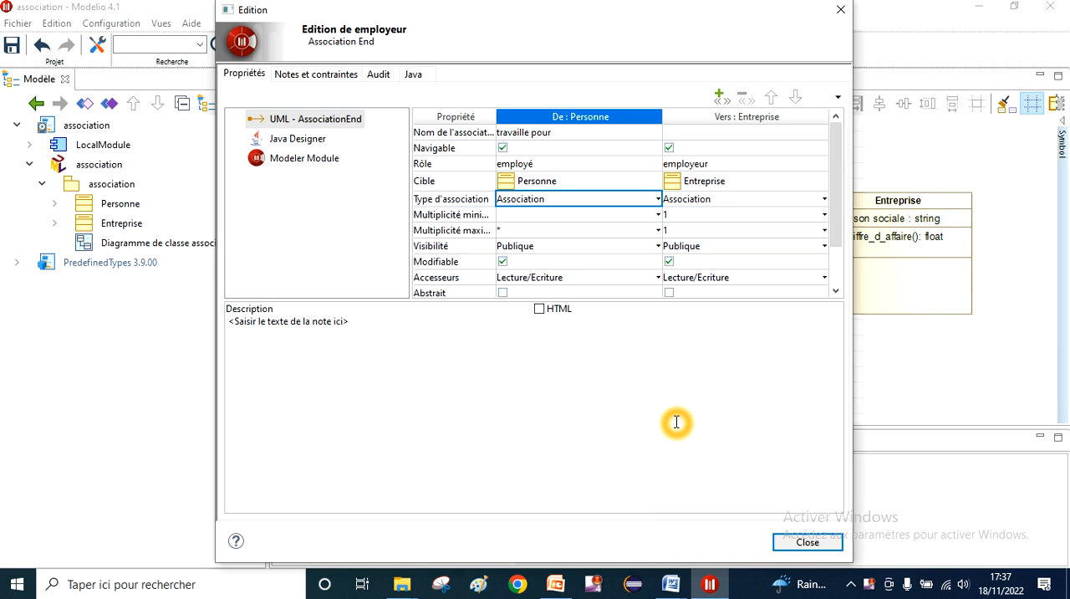
# Step: Review the minimum multiplicity and visibility options of the Personne end without changing them
pyautogui.click(522, 216)
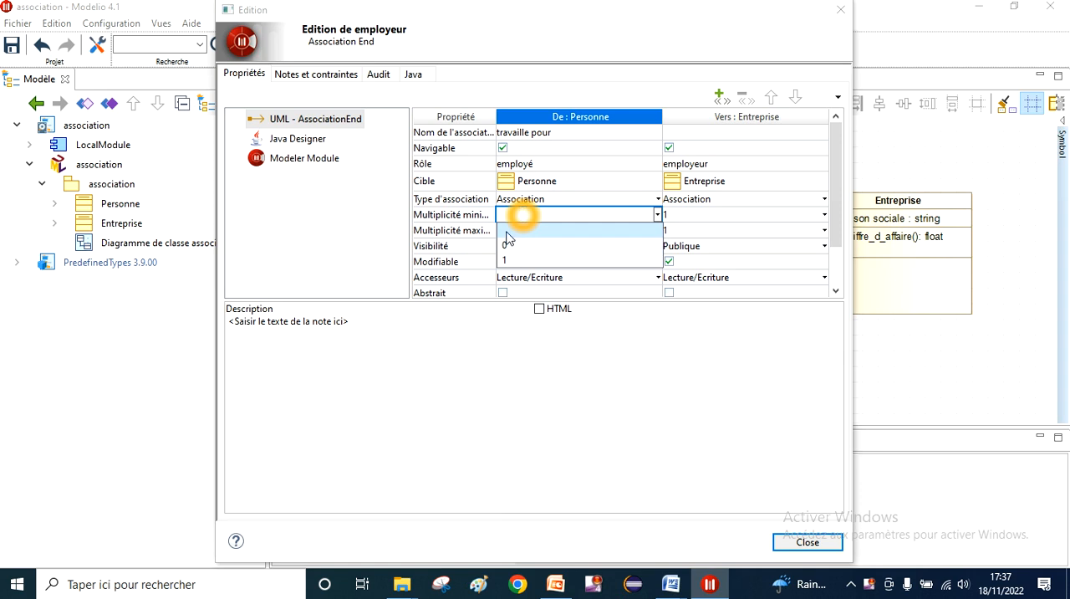
pyautogui.click(487, 355)
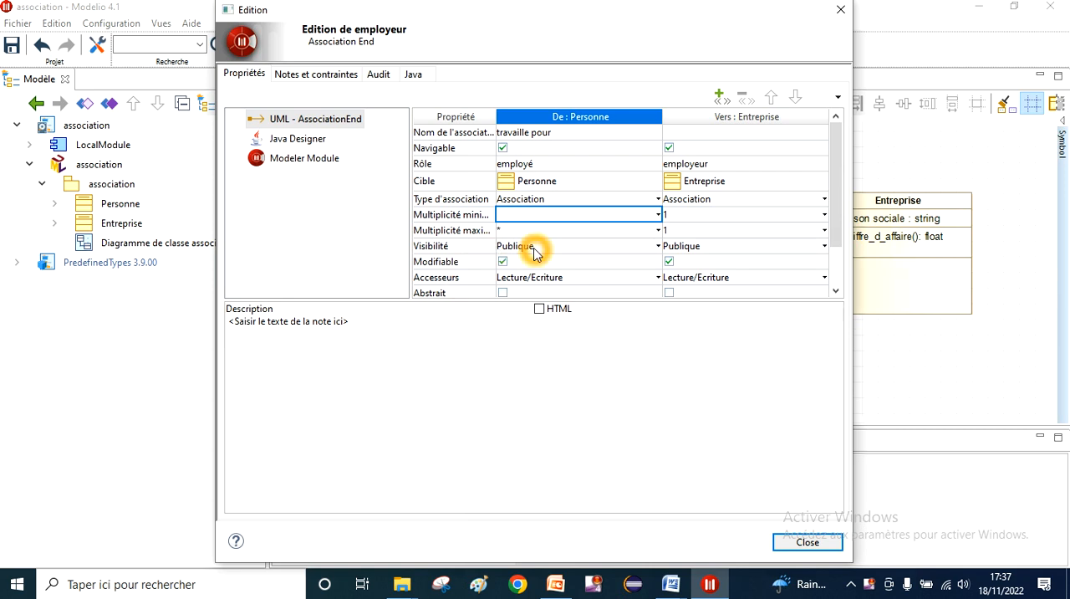
pyautogui.click(660, 244)
pyautogui.click(659, 244)
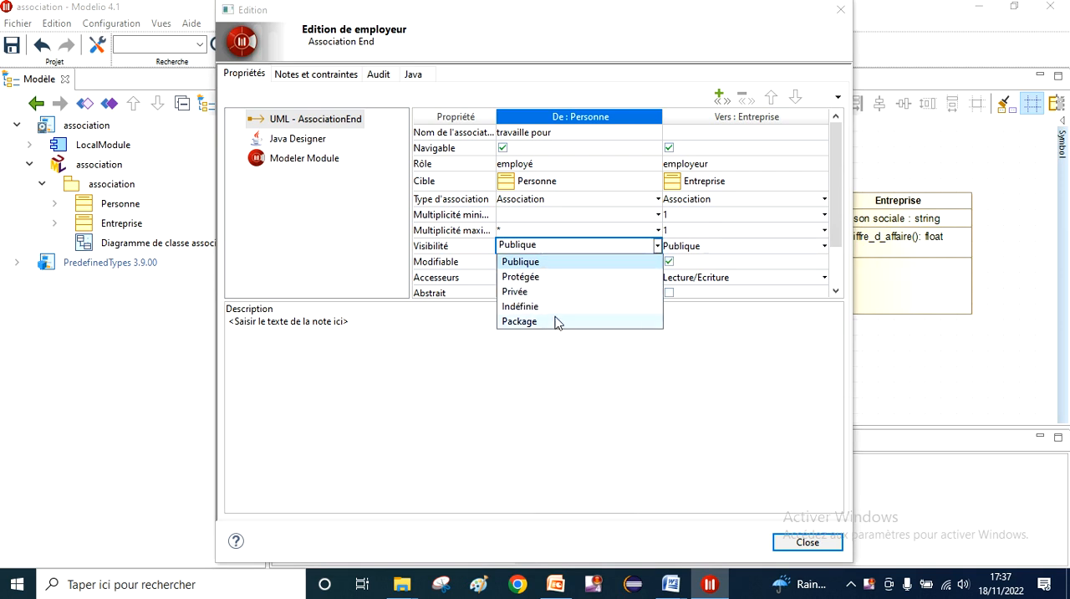
pyautogui.click(577, 347)
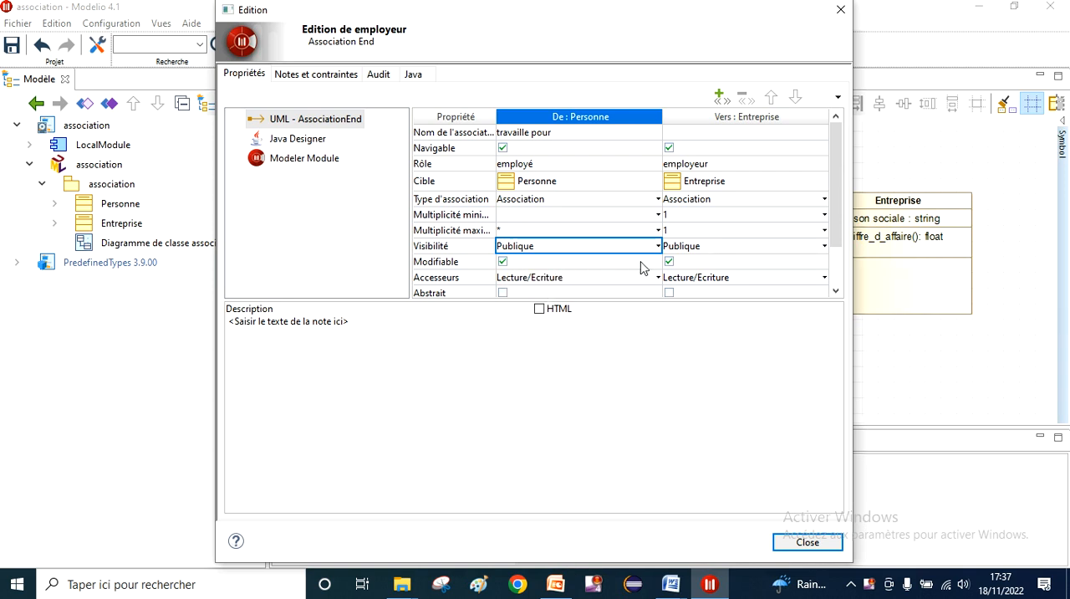
# Step: Review the accessor options of the Entreprise end and the remaining association properties, and close the dialog
pyautogui.click(602, 325)
pyautogui.click(824, 277)
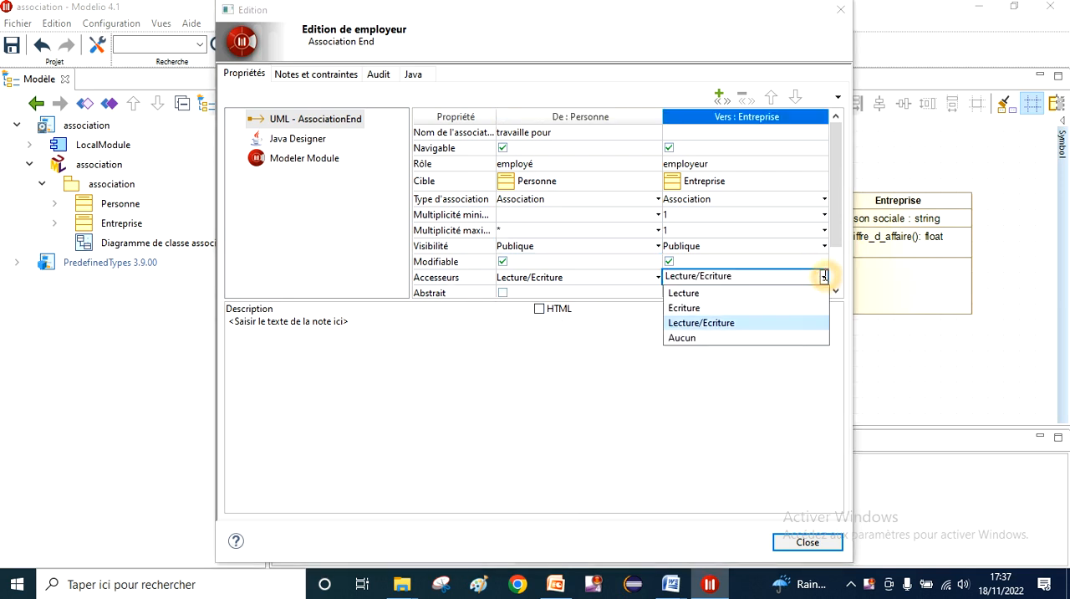
pyautogui.click(516, 439)
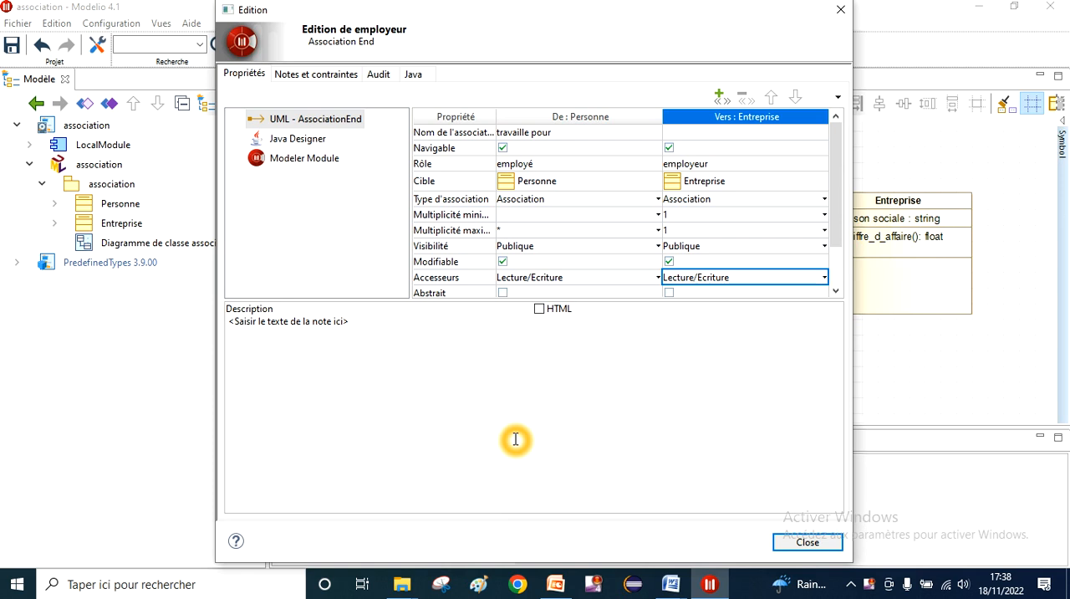
pyautogui.click(835, 293)
pyautogui.click(835, 292)
pyautogui.click(836, 293)
pyautogui.click(837, 293)
pyautogui.click(837, 293)
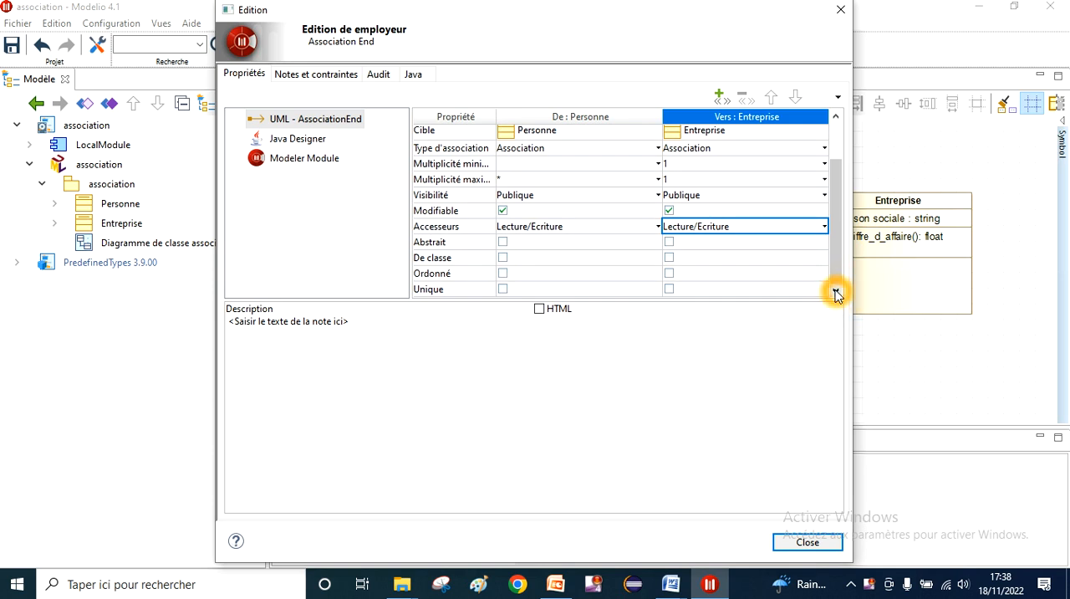
pyautogui.click(812, 543)
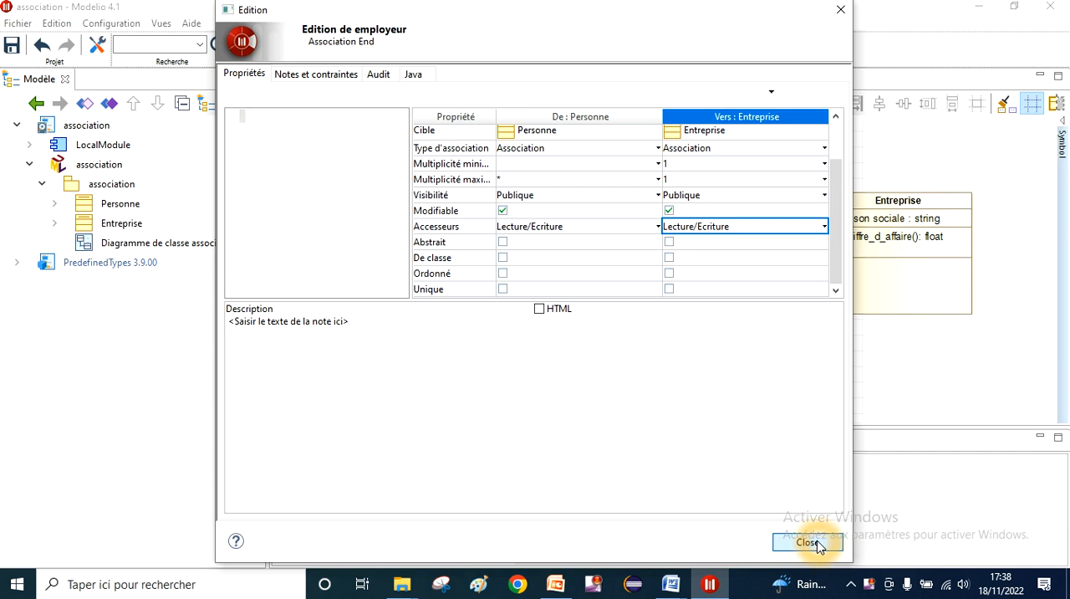
# Step: Switch to PowerPoint and go back to slide 3, which lists the characteristics of an association
pyautogui.click(558, 586)
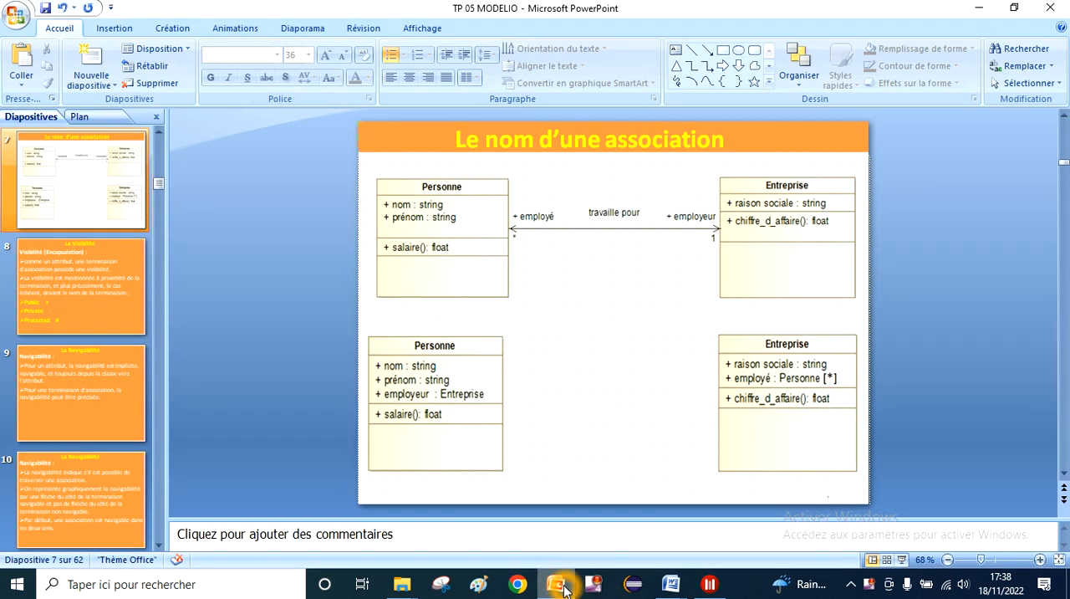
pyautogui.press('pageup')
pyautogui.press('pageup')
pyautogui.press('pageup')
pyautogui.press('pageup')
pyautogui.press('pageup')
pyautogui.press('pagedown')
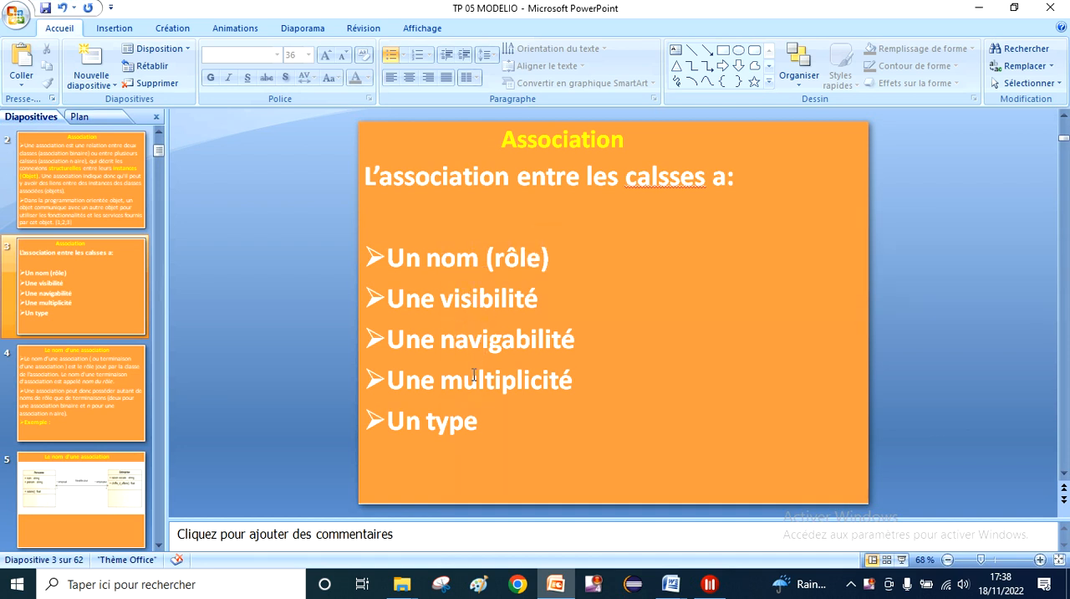
# Step: Start the slide show from the current slide and advance past the navigability slides to "La Multiplicité"
pyautogui.click(903, 559)
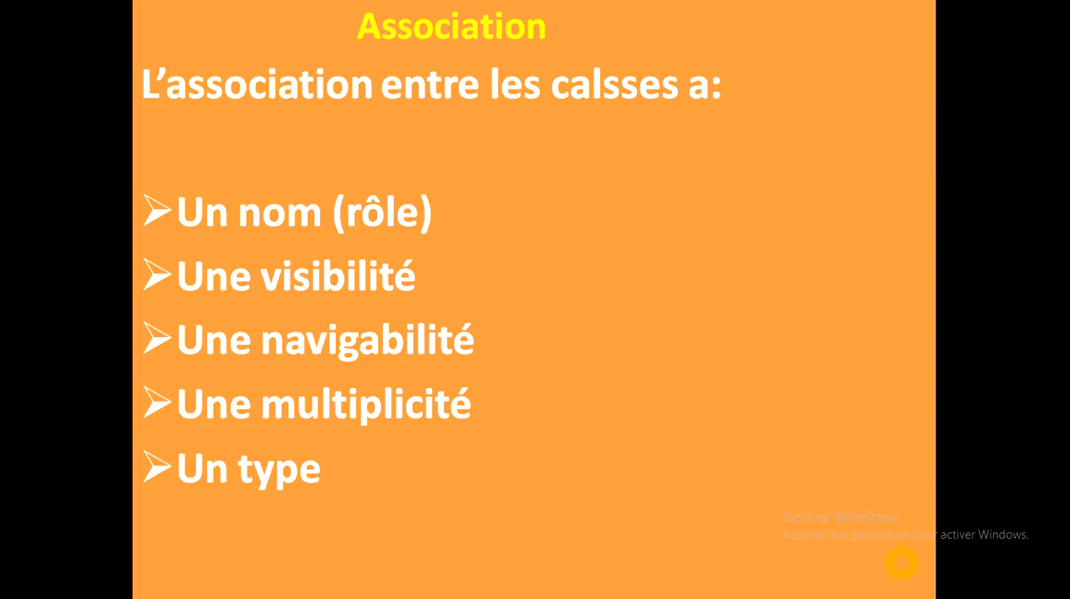
pyautogui.press('Right')
pyautogui.press('Right')
pyautogui.press('Right')
pyautogui.press('Right')
pyautogui.press('Right')
pyautogui.press('Right')
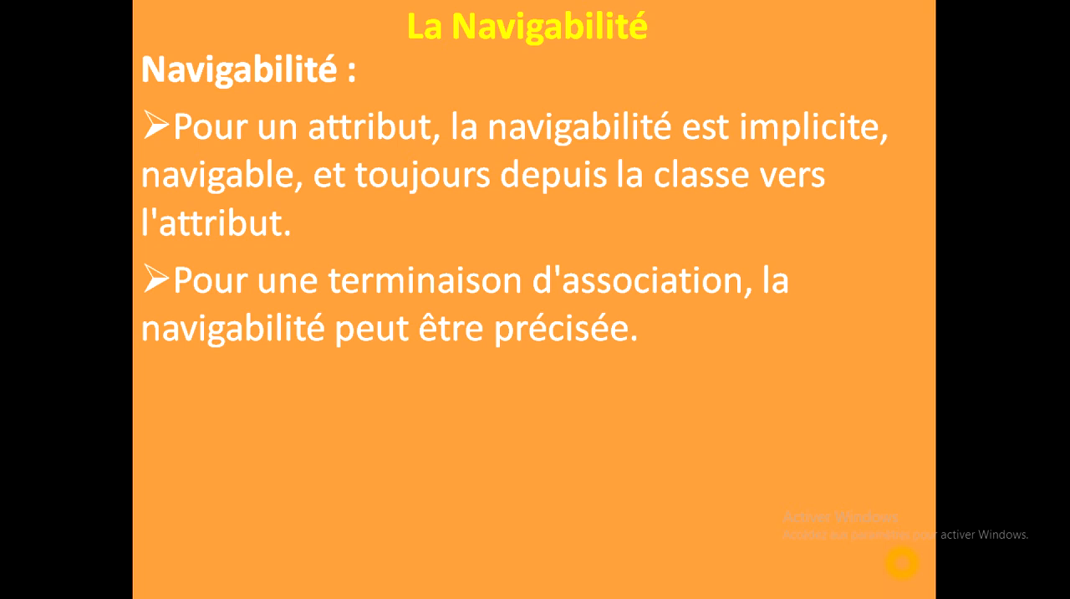
pyautogui.press('Right')
pyautogui.press('Right')
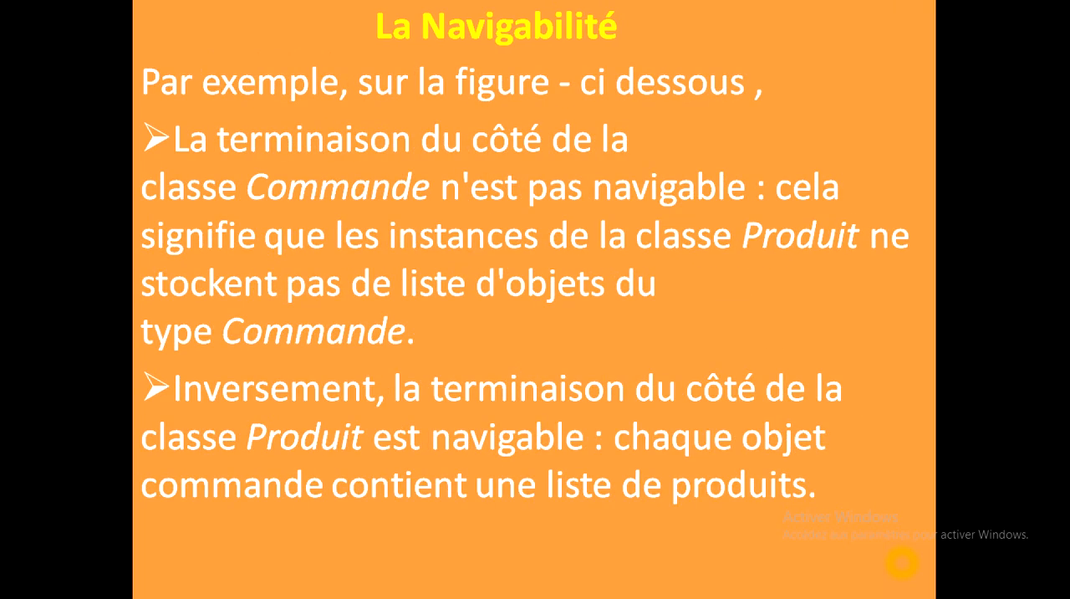
pyautogui.press('Right')
pyautogui.press('Right')
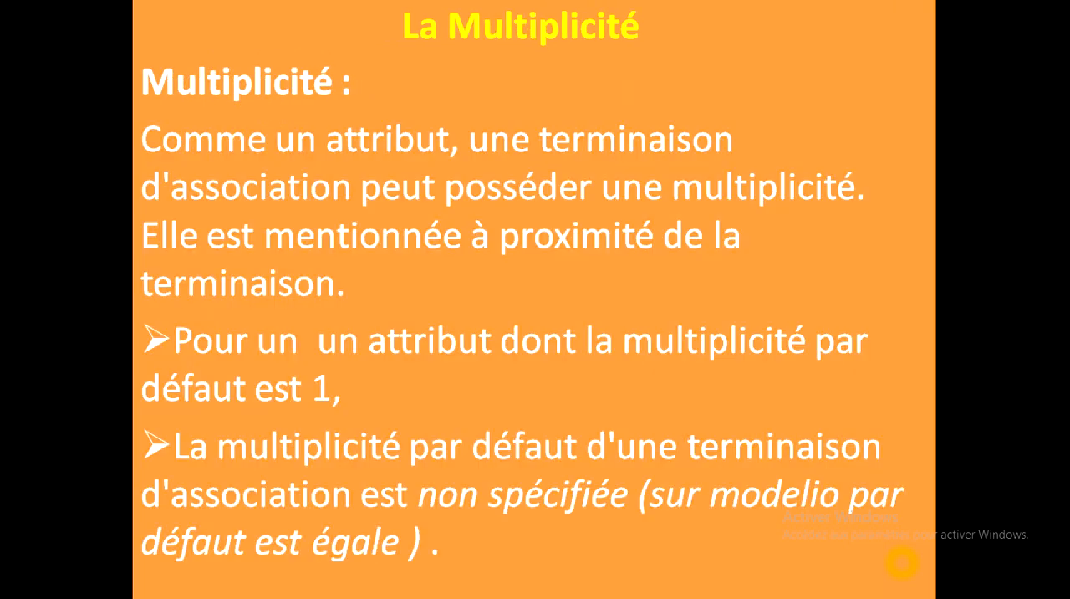